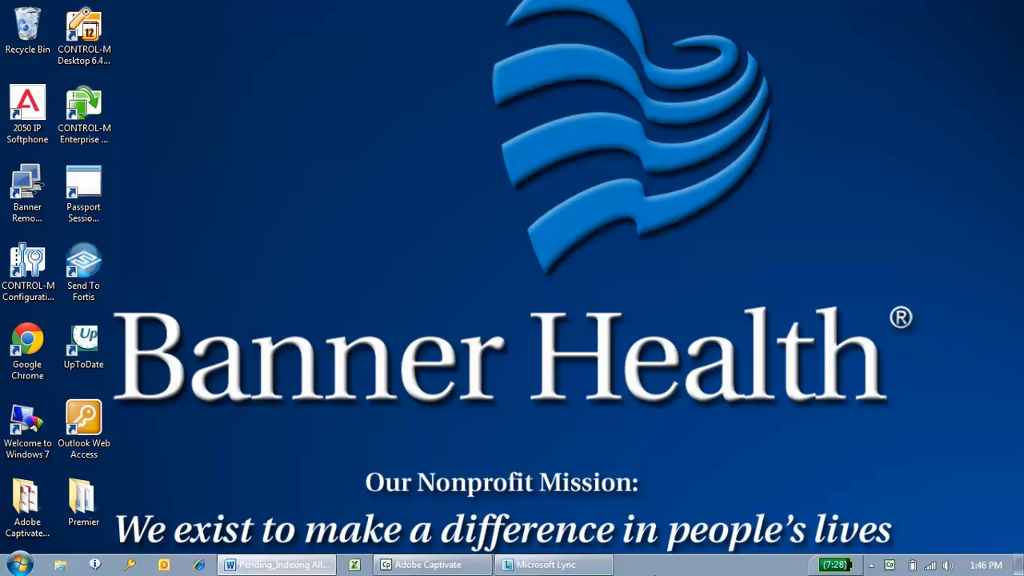
- Open the Banner Health intranet in Internet Explorer and go to the Fortis login page among the Tools & Services
click(207, 564)
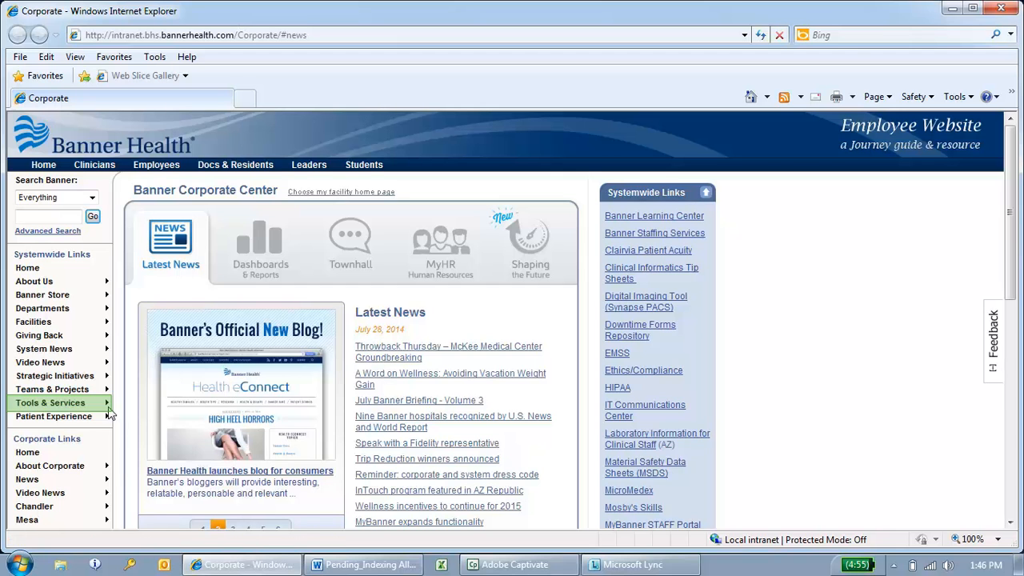
mouse_move(102, 408)
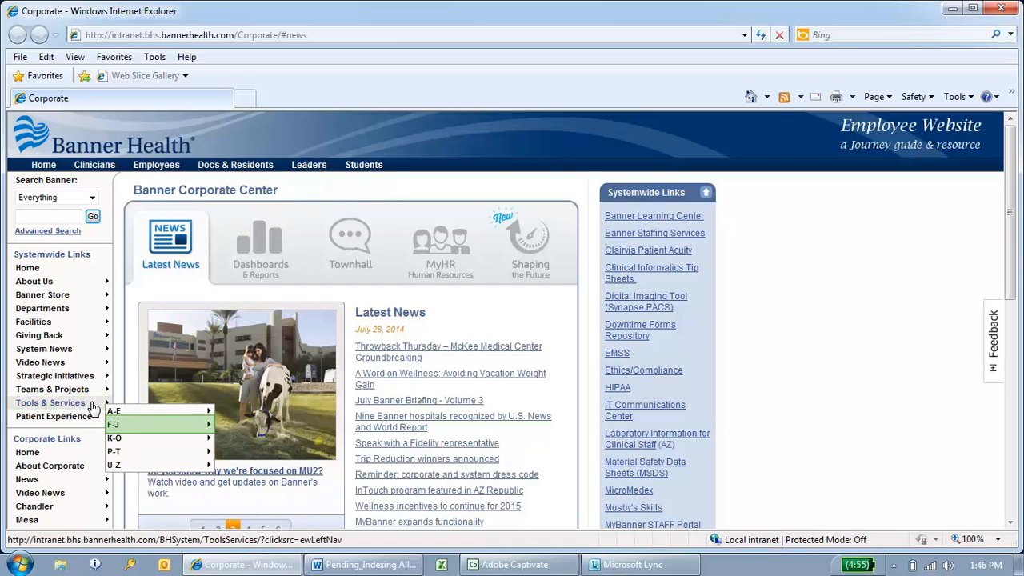
mouse_move(130, 428)
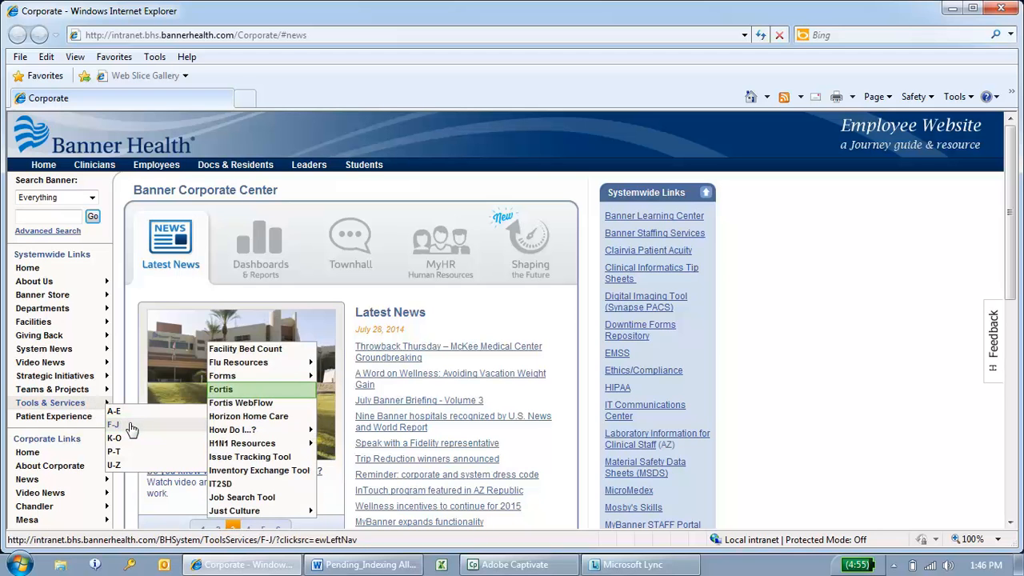
click(260, 390)
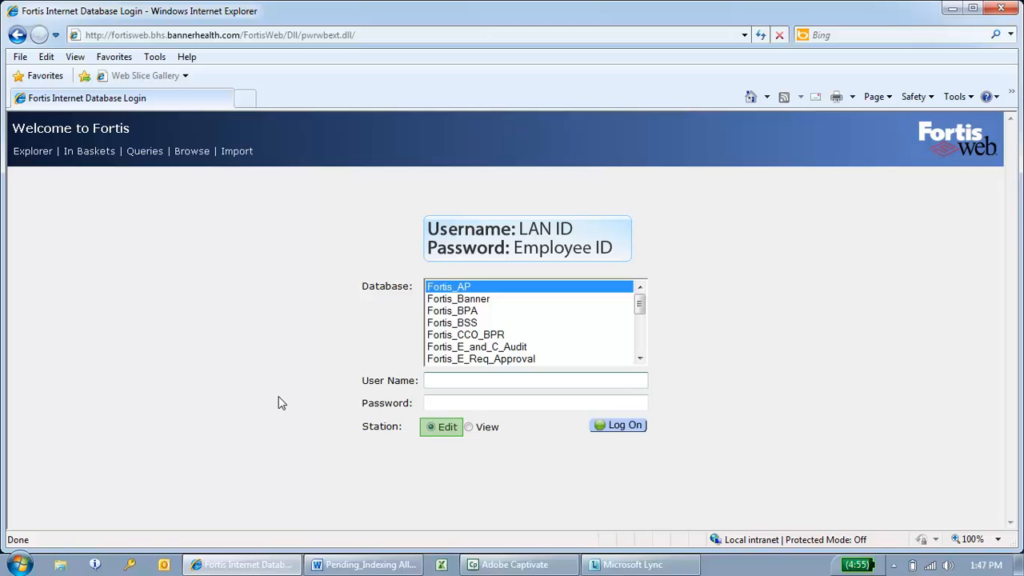
- Log on to the Fortis_AP database by entering the user name and the account password
key(Tab)
text(******)
key(Return)
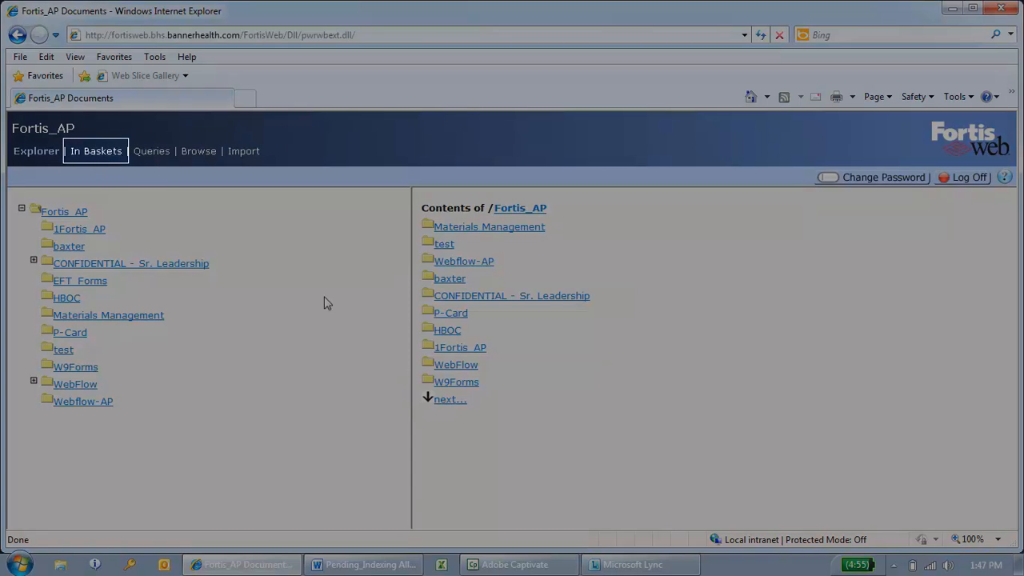
- Open the DEMO-TRAINING in basket and import its invoice into the WebFlow folder as document type AP_Webflow
click(106, 154)
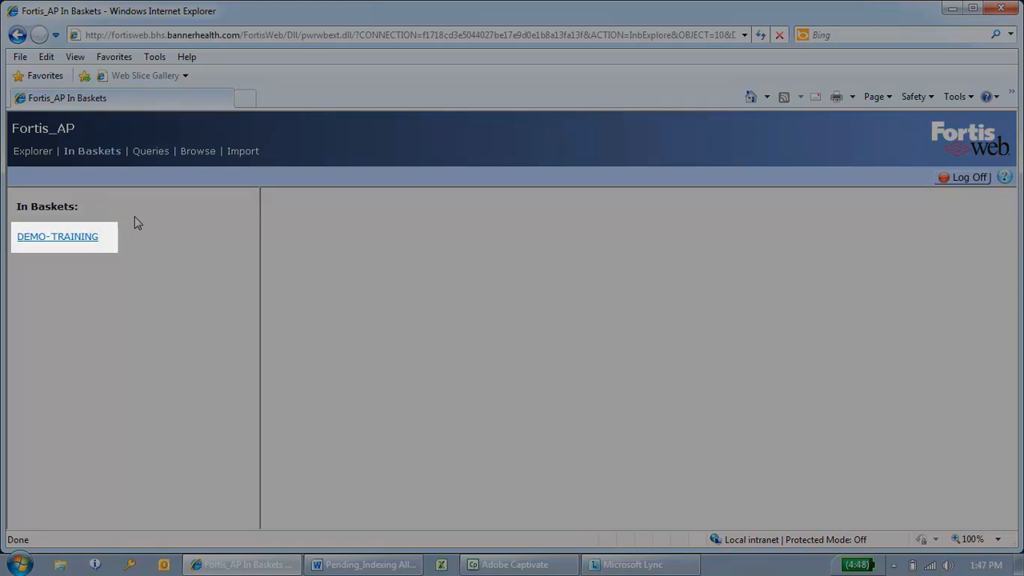
click(77, 239)
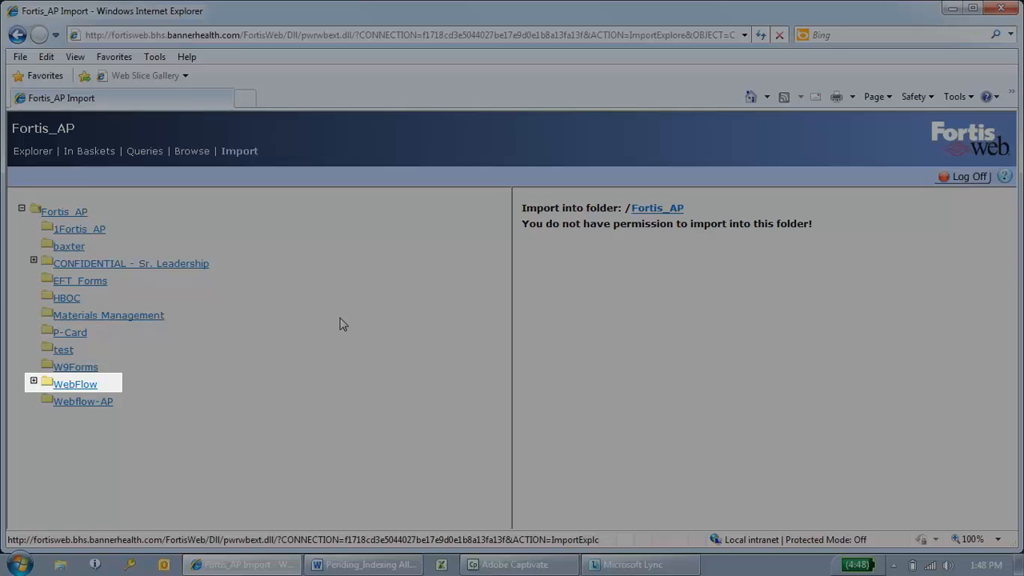
click(87, 387)
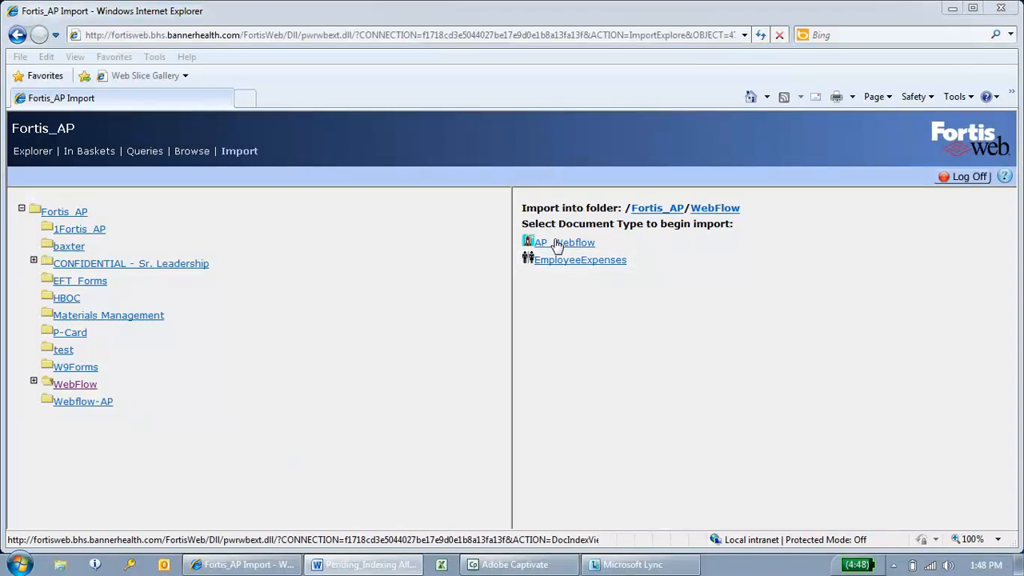
click(557, 244)
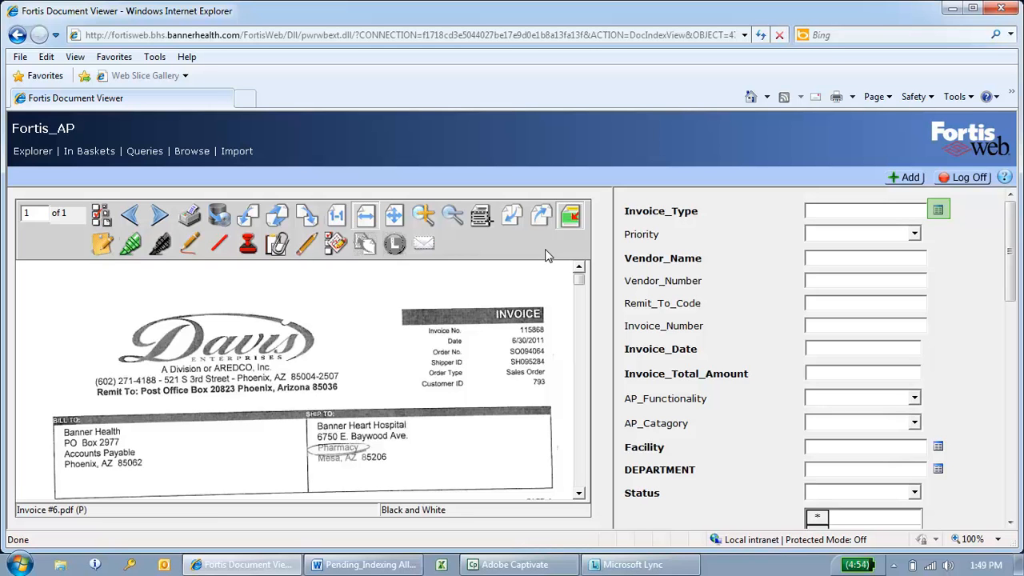
- Set the invoice type to Non-PO Invoice and enter DAVIS ENTERPRISES as the vendor name
click(938, 211)
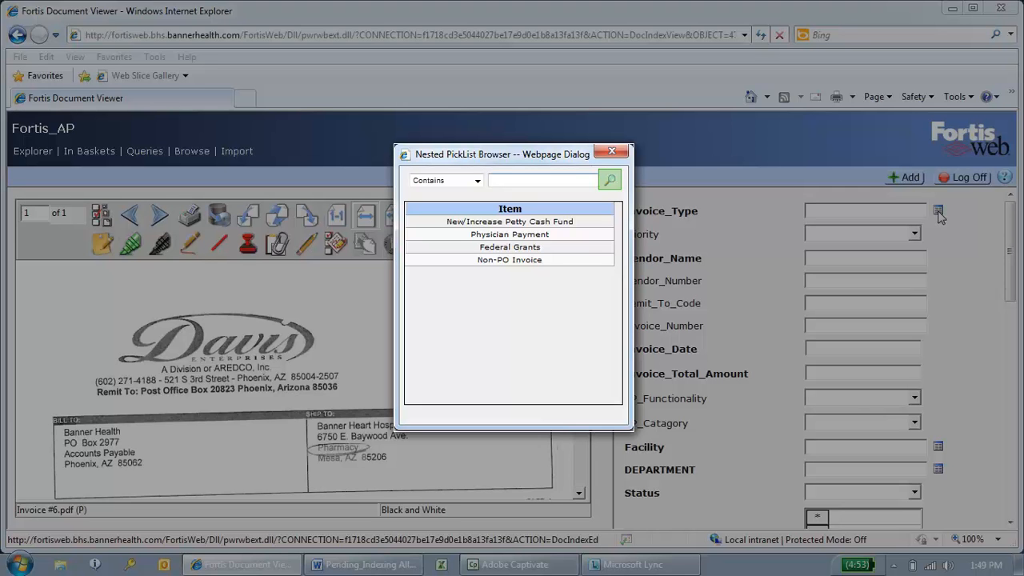
click(598, 261)
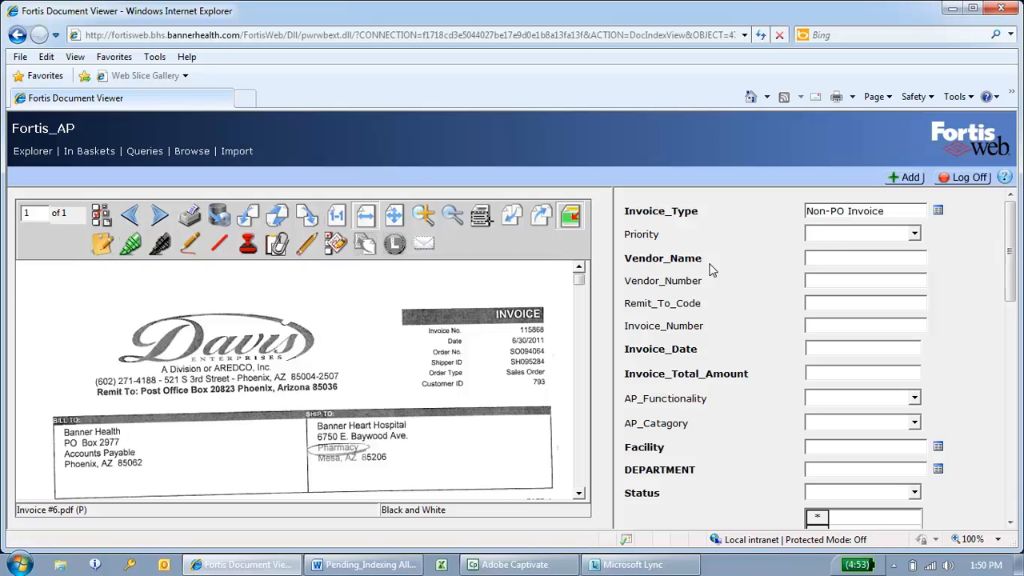
click(816, 257)
key(Caps_Lock)
text(DAVIS ENTERPRISES)
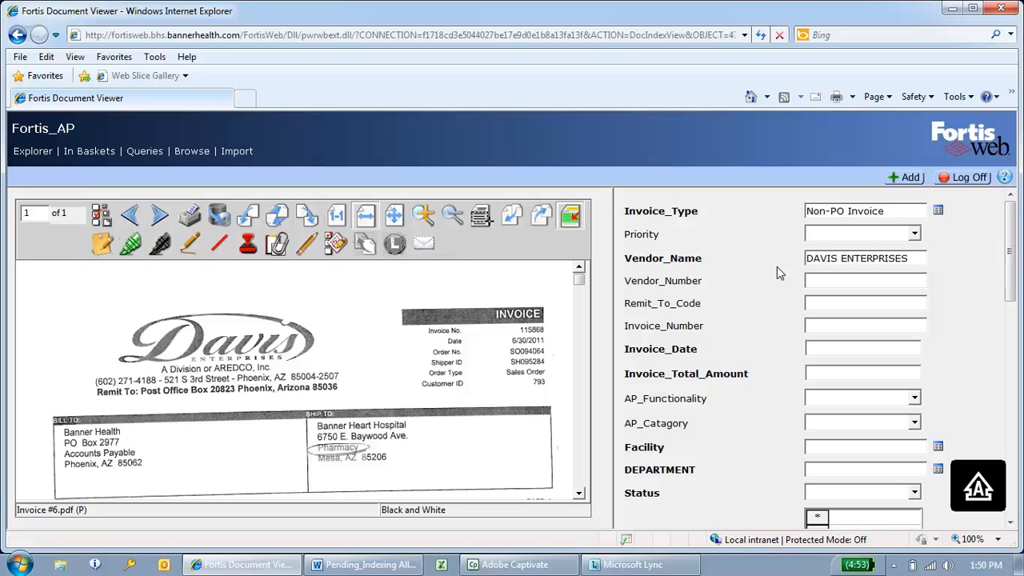
key(Caps_Lock)
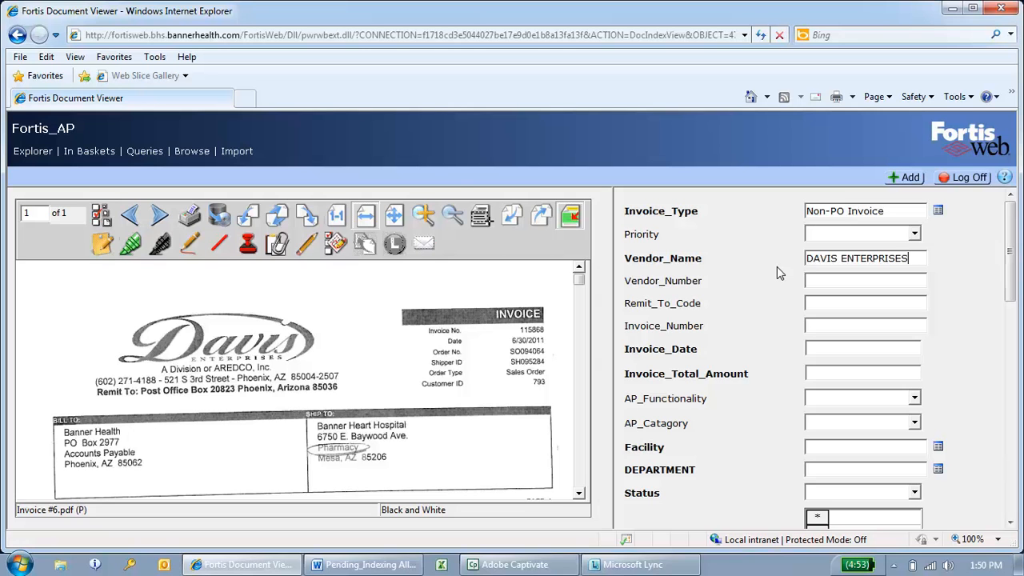
- Enter 06/30/2011 as the invoice date
click(846, 353)
text(0630)
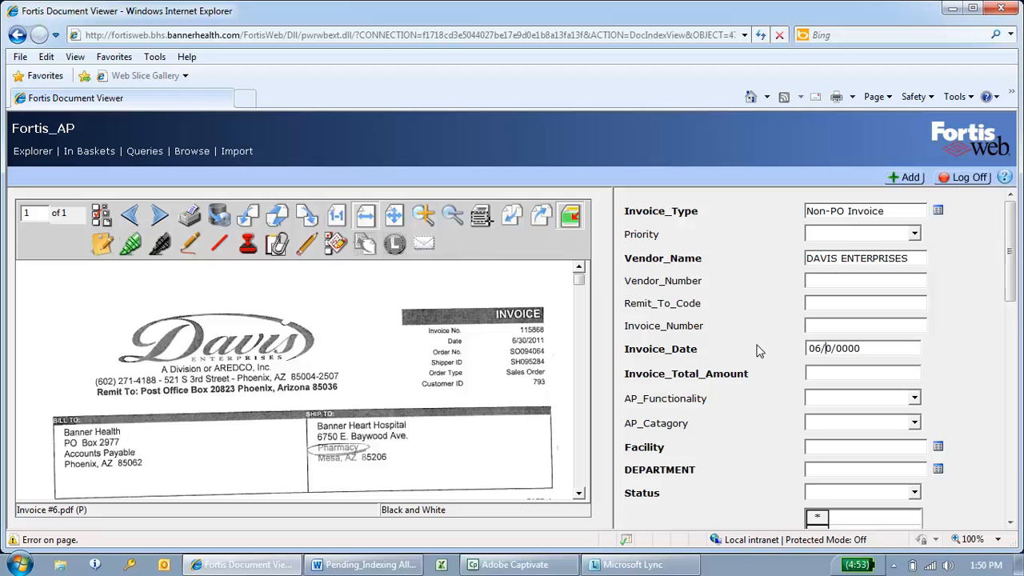
text(2011)
- Check the total at the end of the scanned invoice and enter 60.00 as the invoice total amount
click(579, 494)
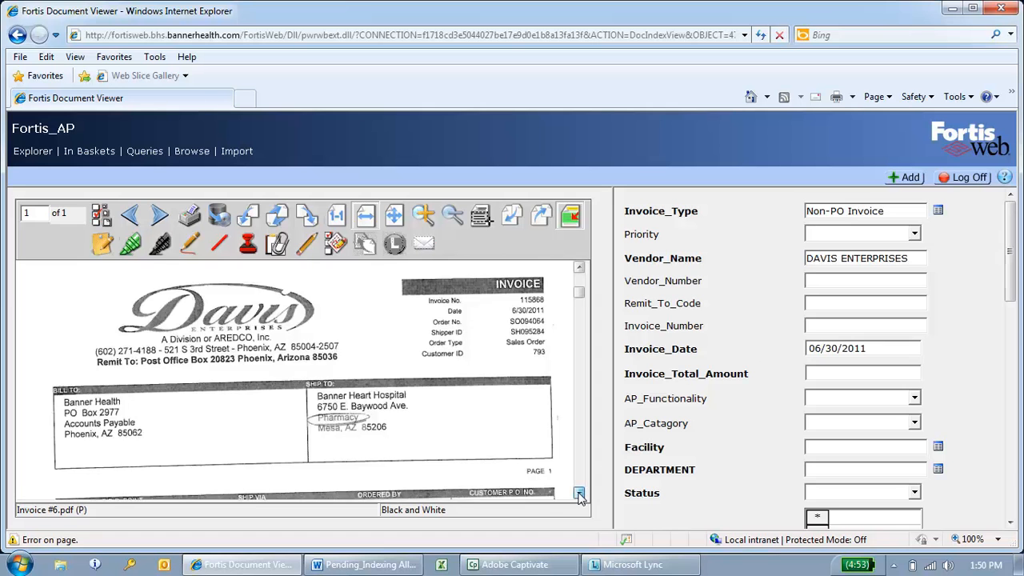
click(579, 493)
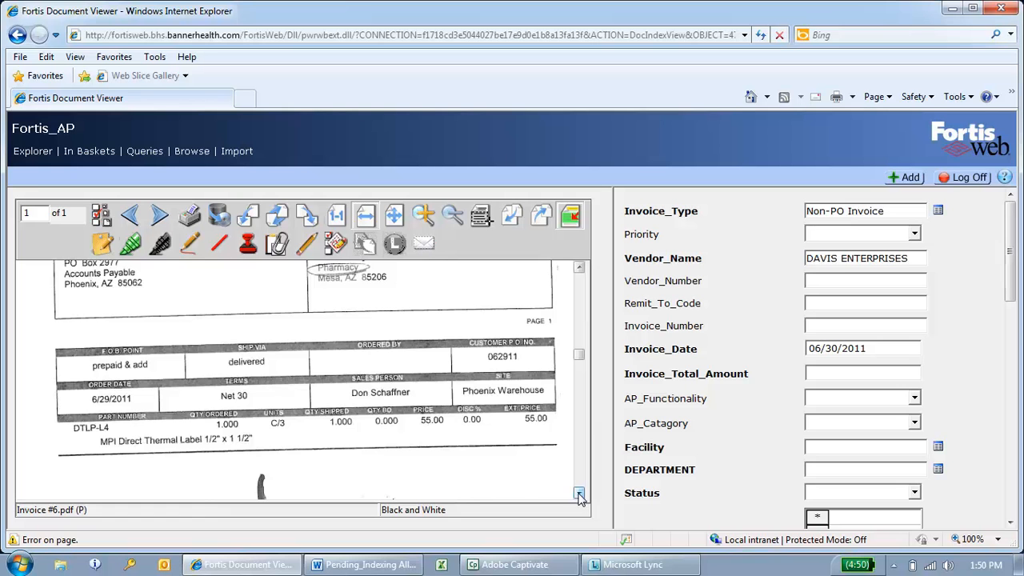
click(579, 493)
click(579, 494)
click(579, 494)
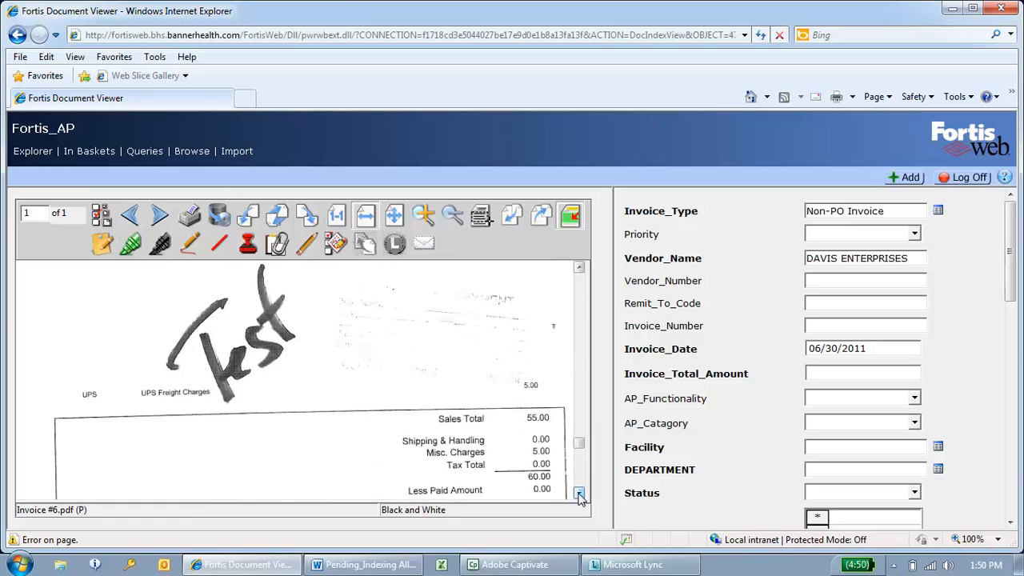
click(579, 494)
click(840, 371)
text(60.00)
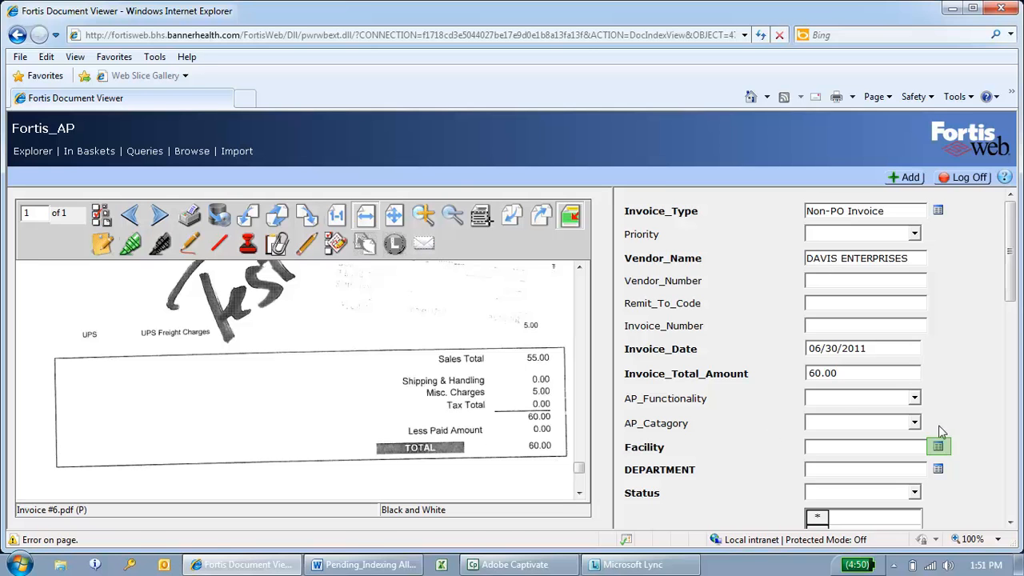
- Choose DEMO as the facility and DEMO as the department for the invoice
click(941, 449)
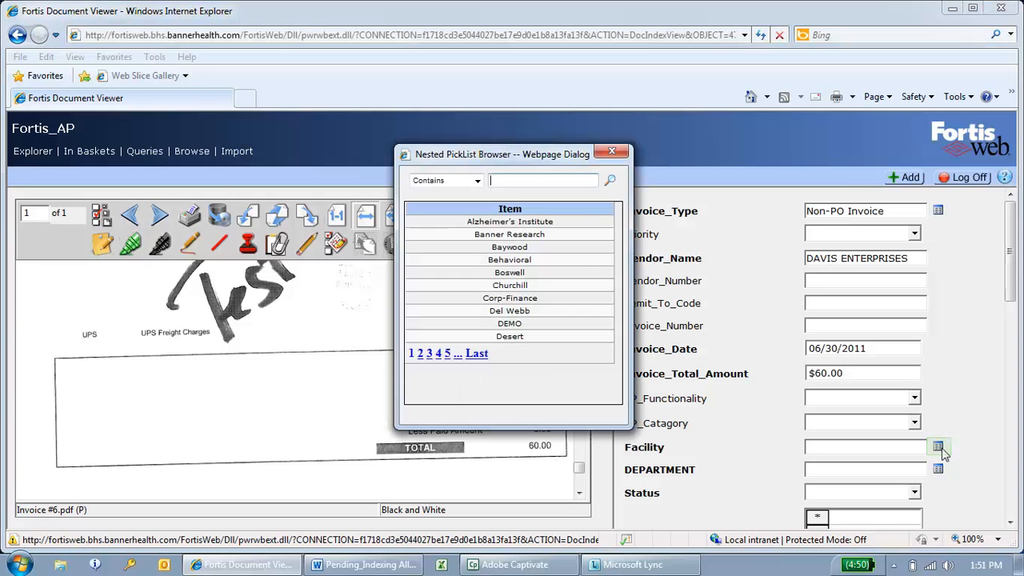
click(572, 325)
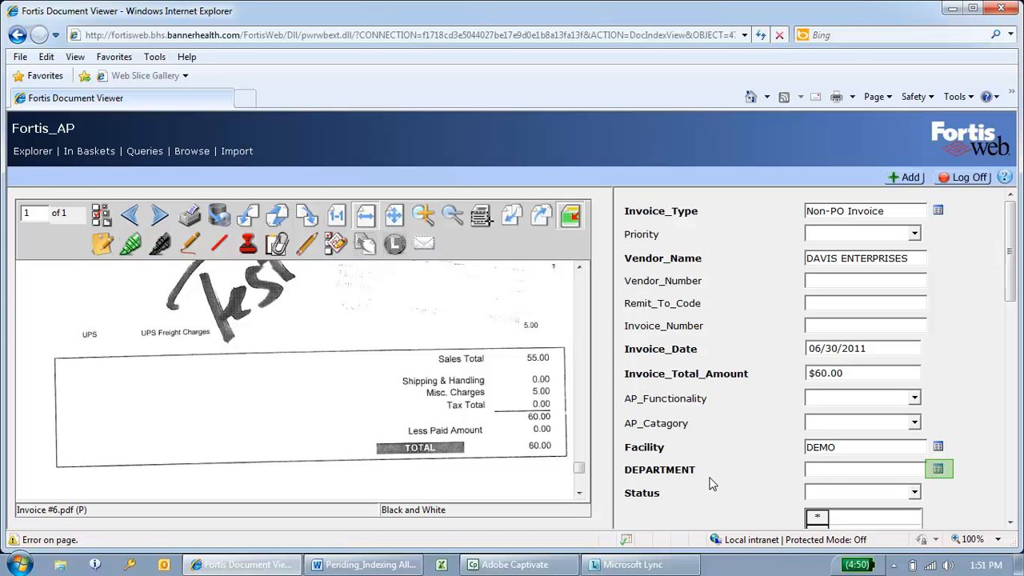
click(938, 470)
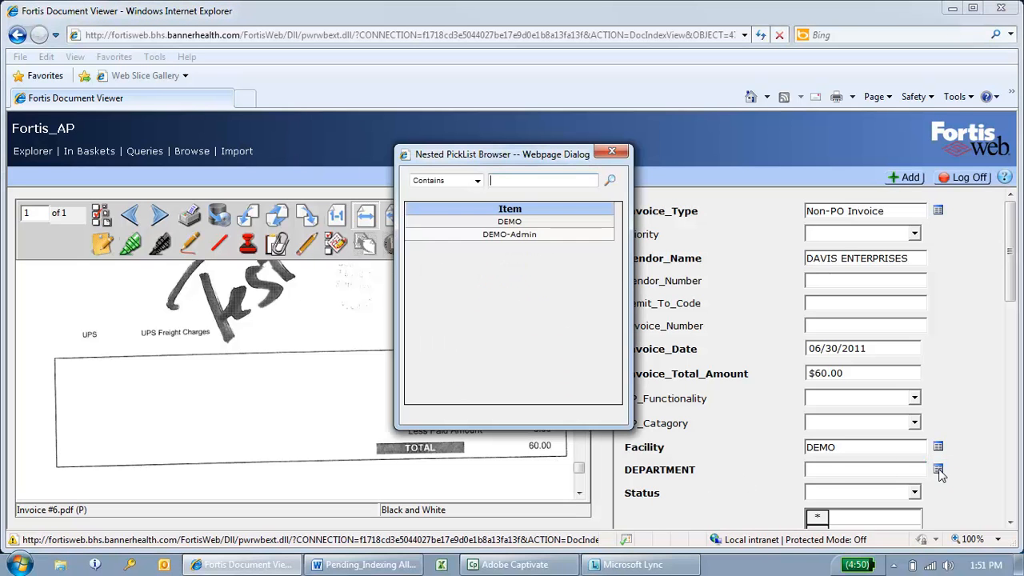
double_click(478, 223)
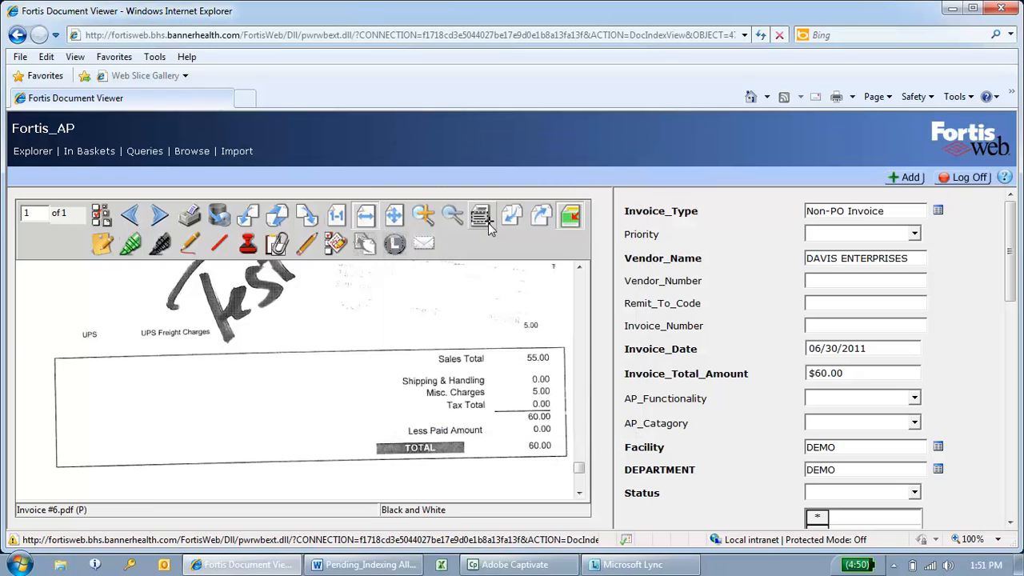
- Set the invoice status to Incoming from Facility
click(1010, 522)
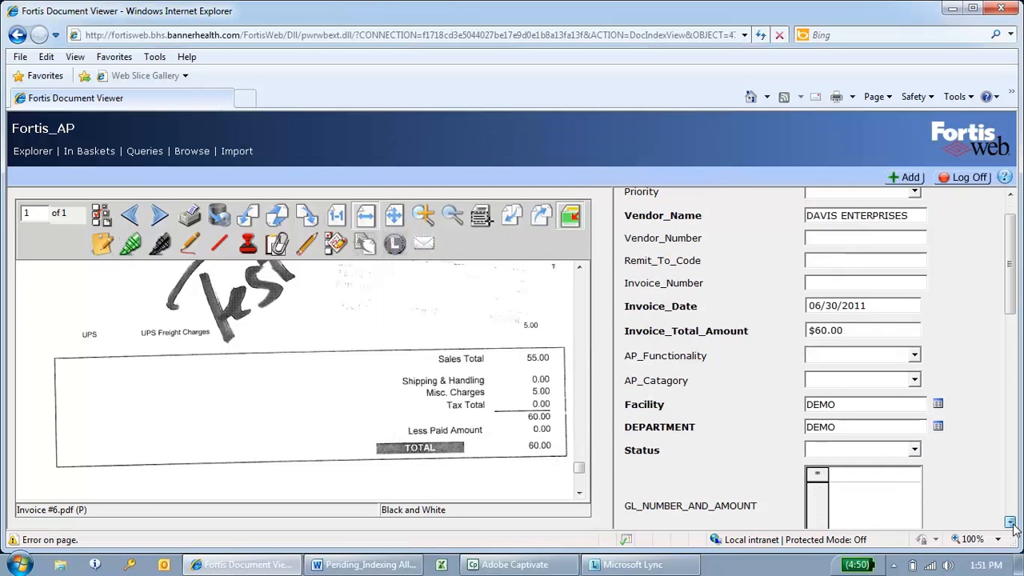
click(1013, 525)
click(1013, 525)
click(1013, 525)
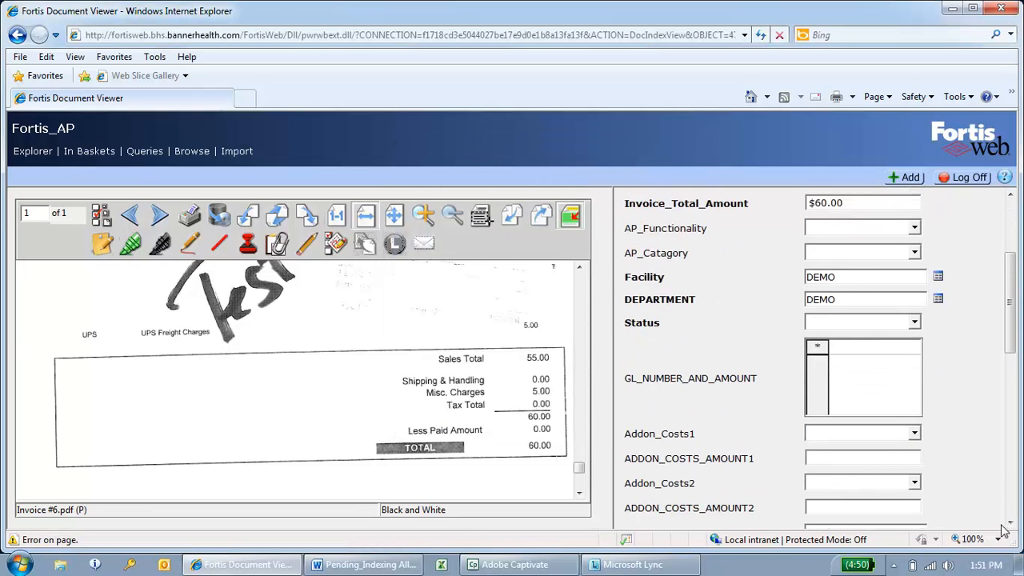
click(914, 324)
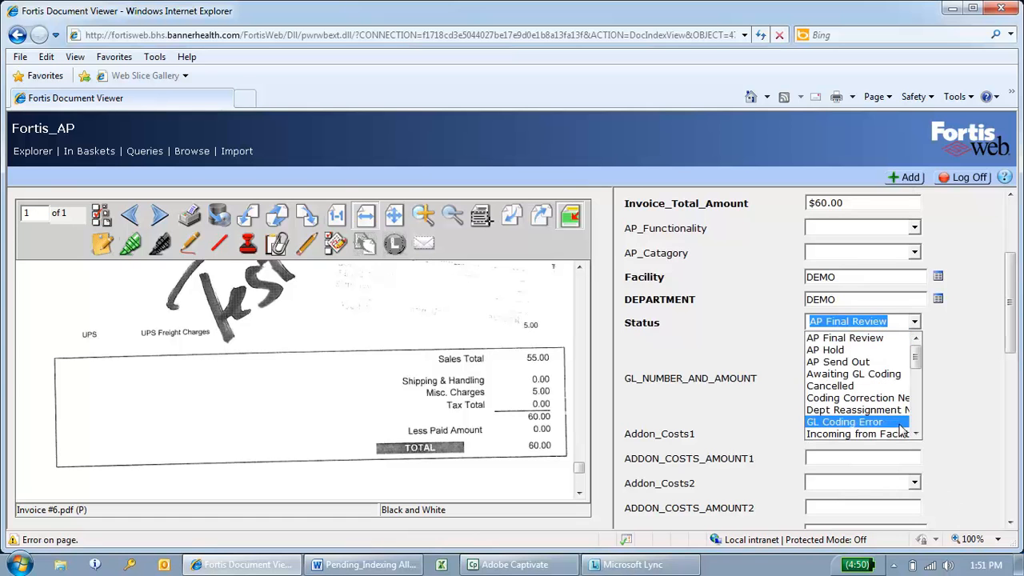
click(898, 434)
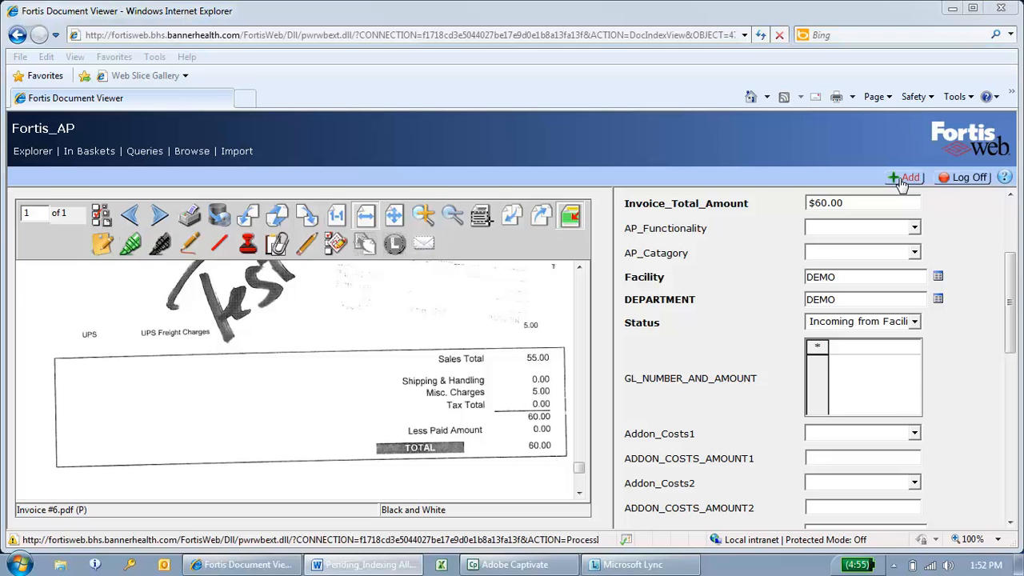
- Return to the intranet home page and search all of Banner for "fortis"
click(752, 99)
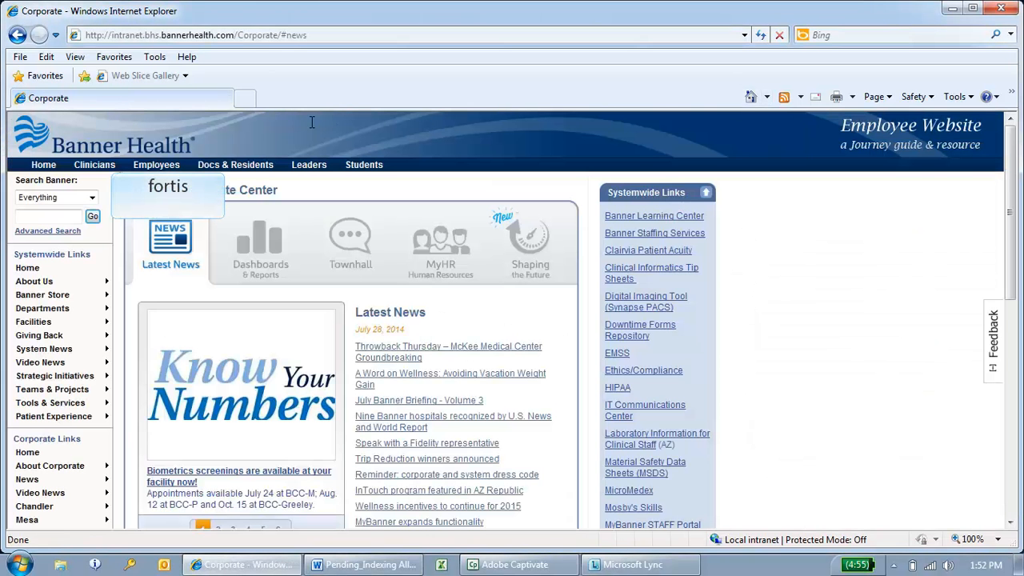
click(61, 216)
text(fortis)
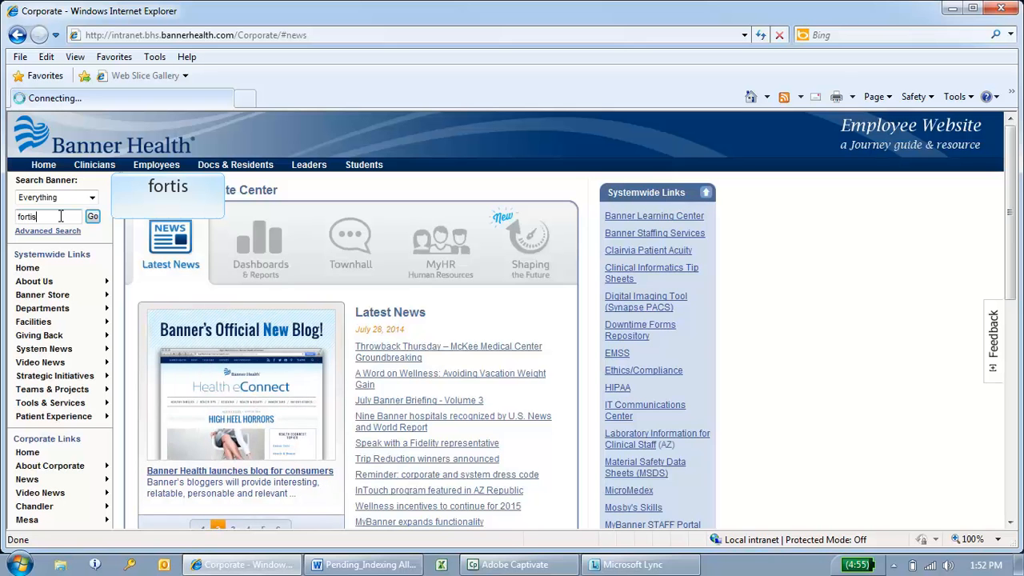
key(Return)
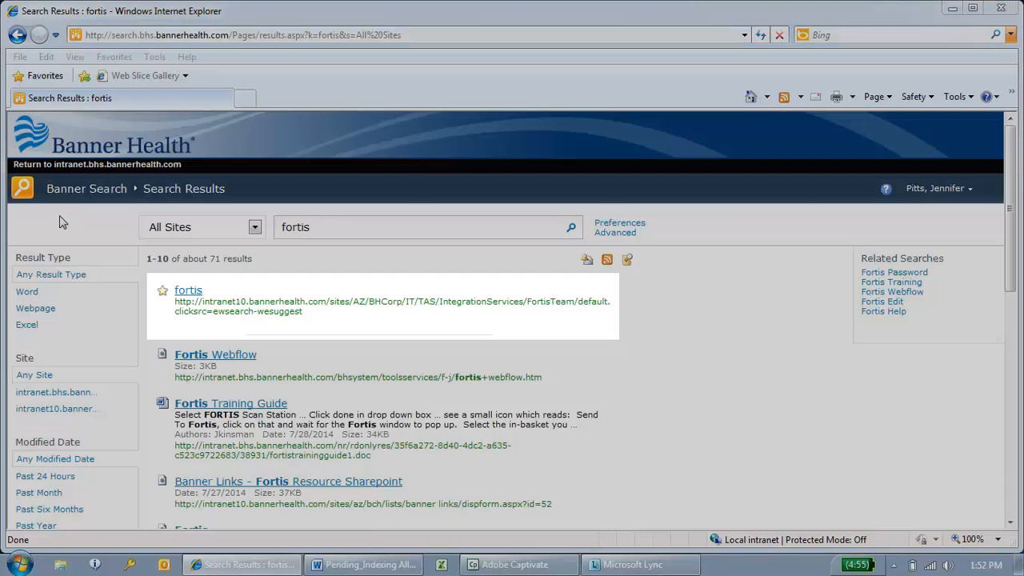
- Open the suggested fortis team site and show the user guides in its Webflow folder
click(186, 292)
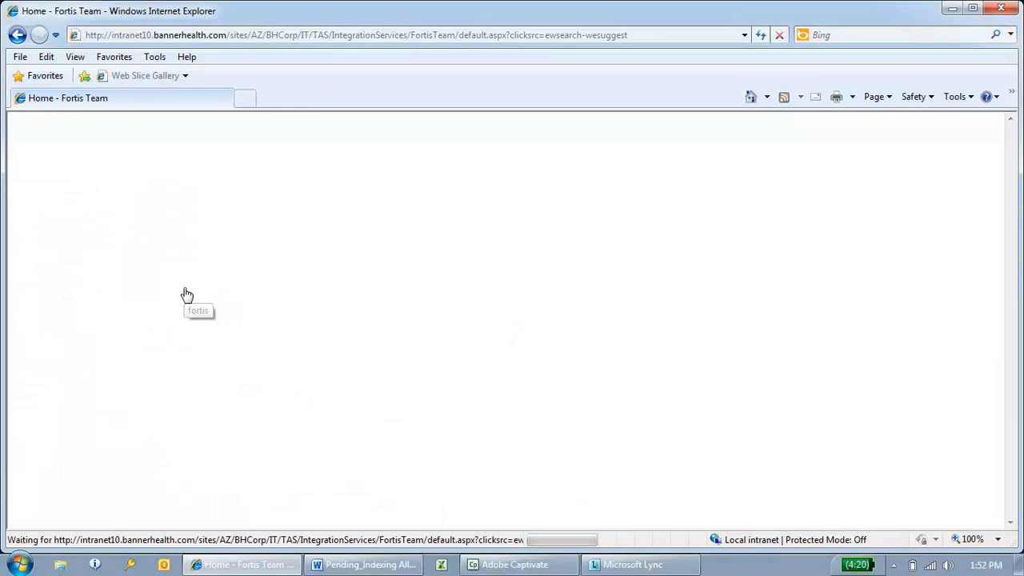
scroll(186, 293, down, 3)
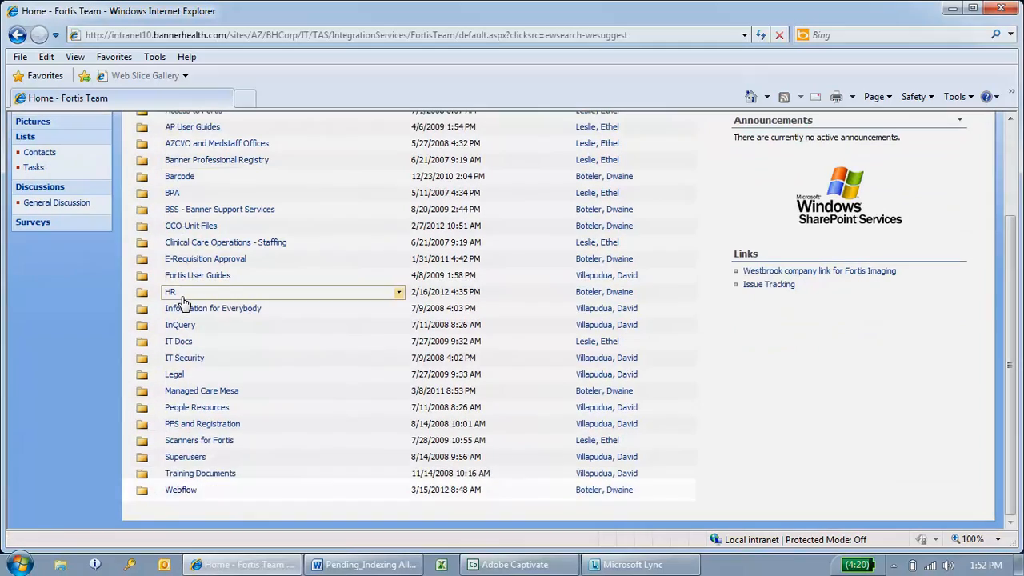
click(187, 491)
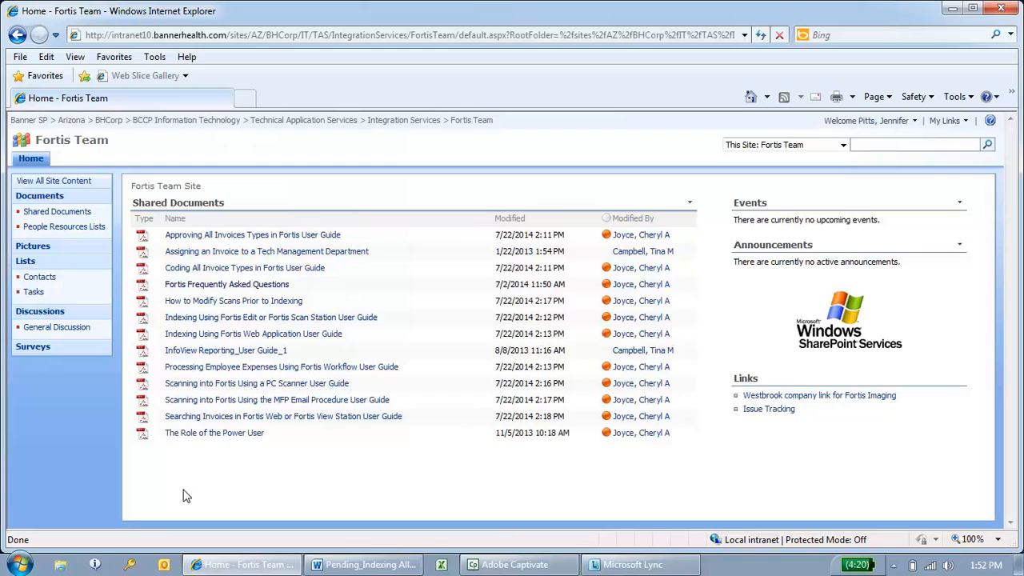
key(alt+Tab)
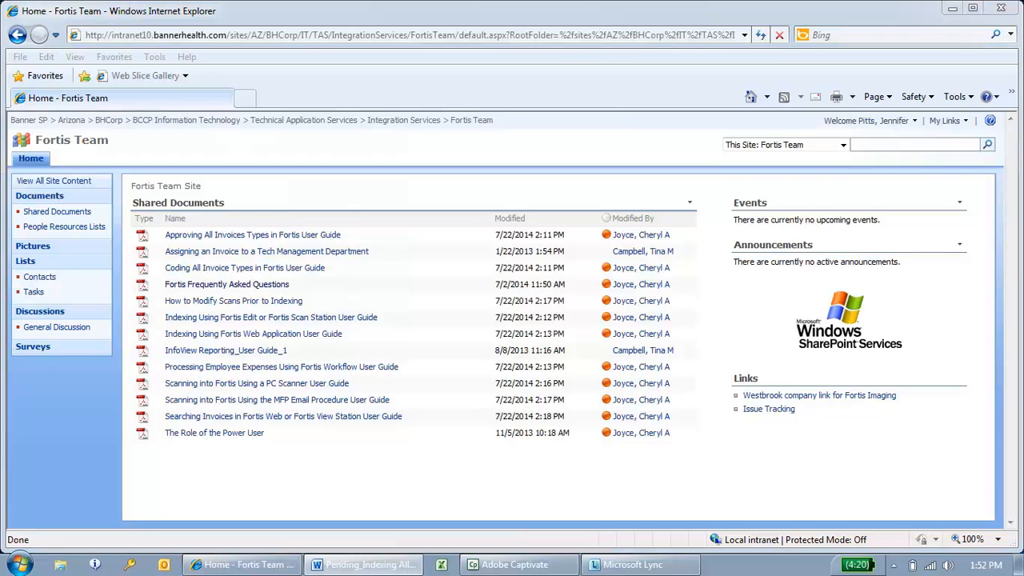